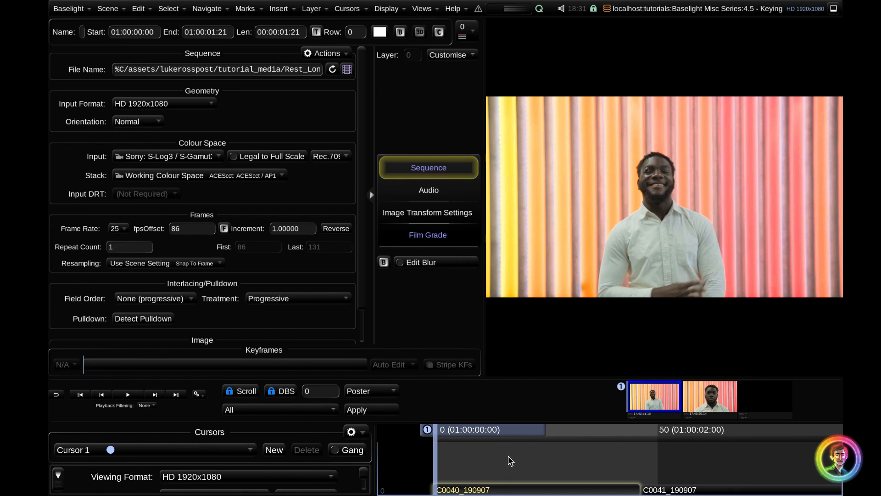
Add a HueAngle key layer to shot C0040_190907 and view its grade and HueAngle strips
key("h")
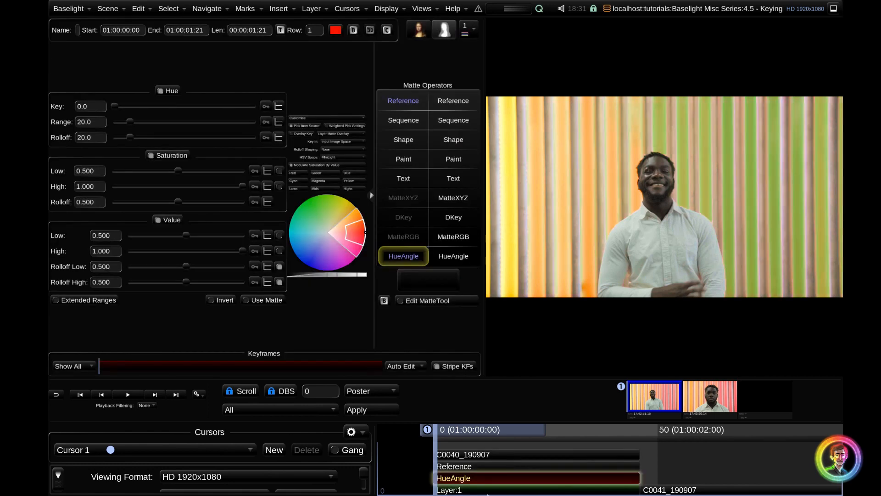
left_click(474, 492)
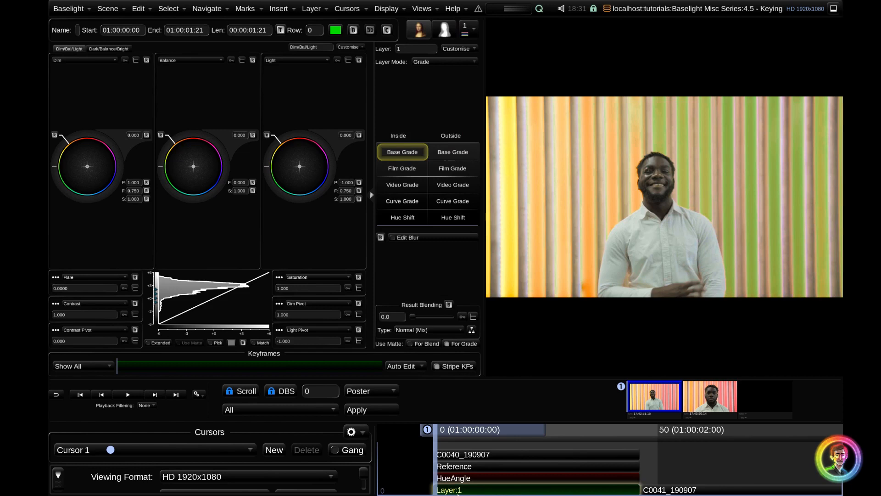
left_click(468, 479)
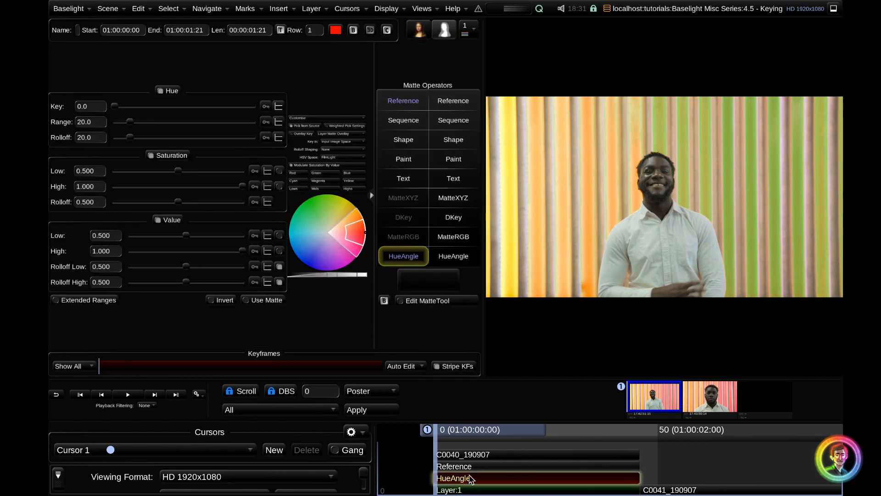
Set the matte's reference source to Layer 0 (Raw Image) Output and return to the HueAngle strip's settings
left_click(477, 468)
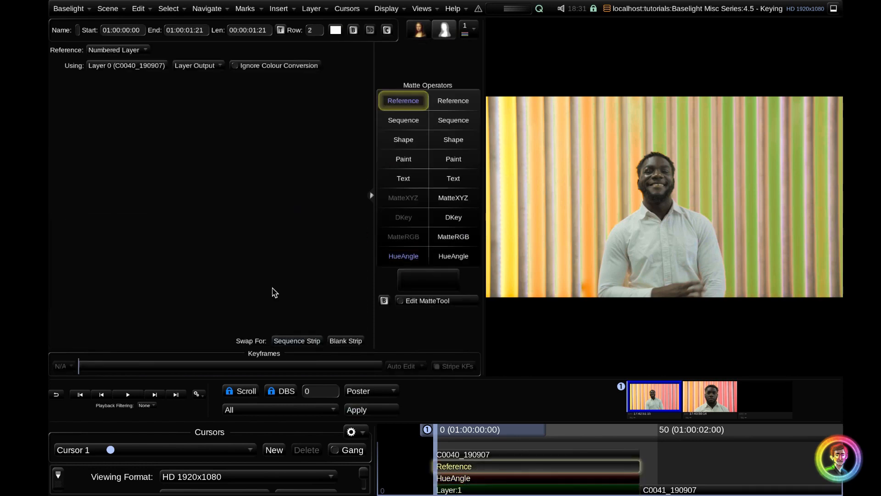
left_click(111, 50)
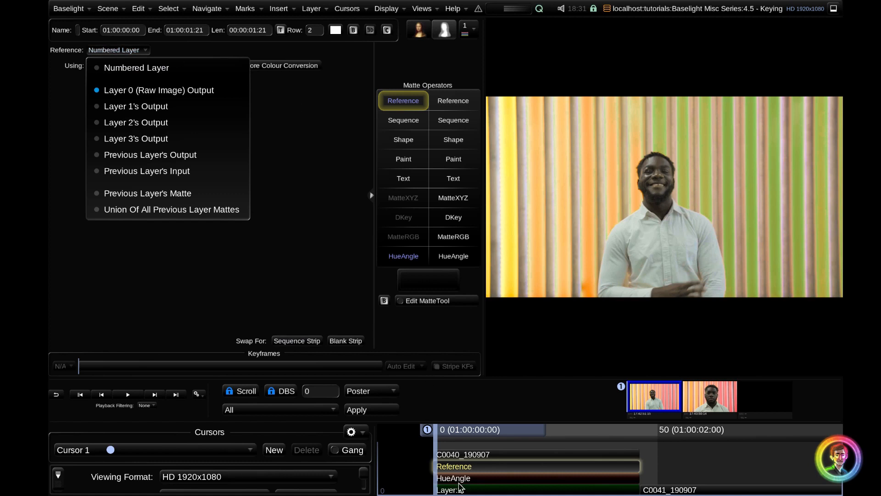
left_click(199, 92)
left_click(456, 479)
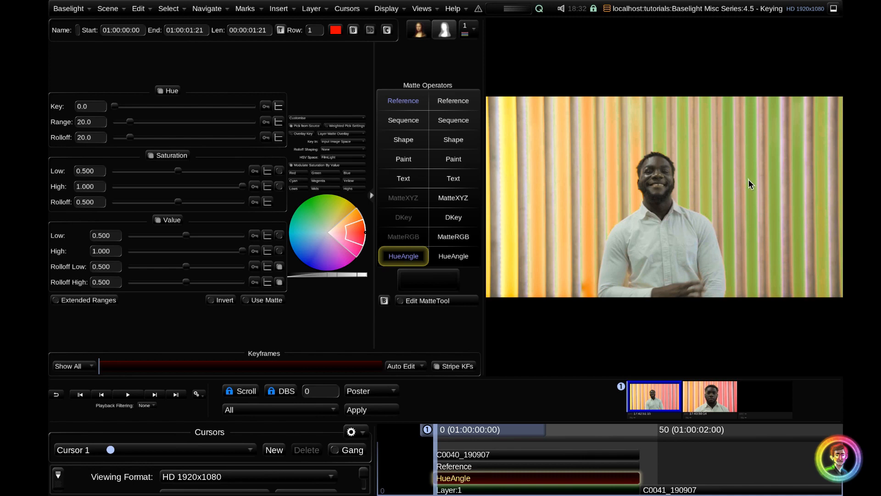
Sample the pink background stripes for the key, replace it with a shirt sample, and sample the background again
left_click_drag(753, 193, 754, 201)
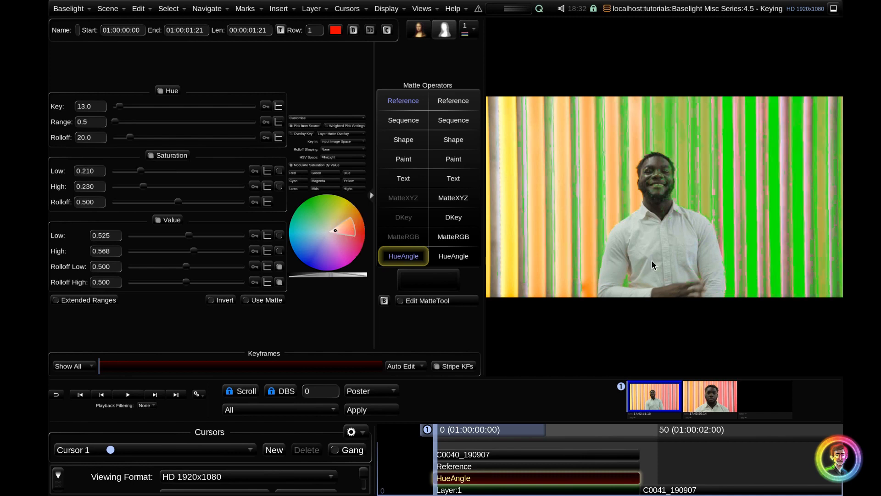
left_click_drag(646, 239, 646, 239)
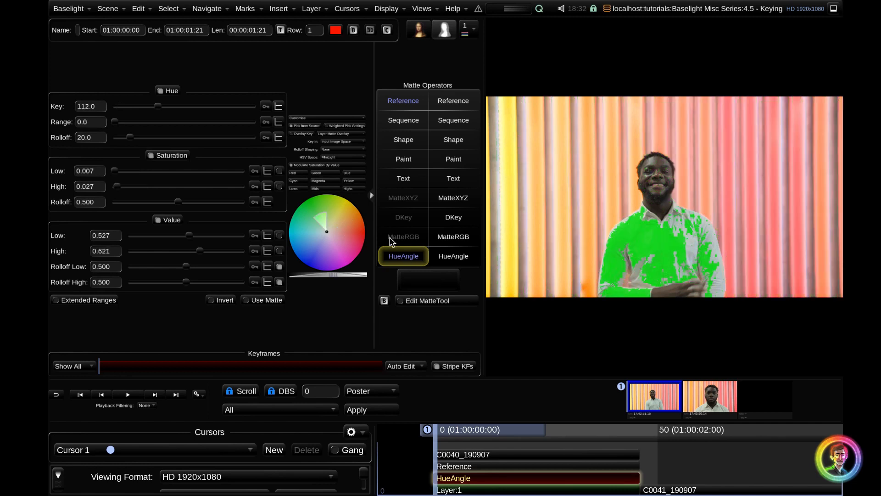
left_click_drag(750, 188, 755, 208)
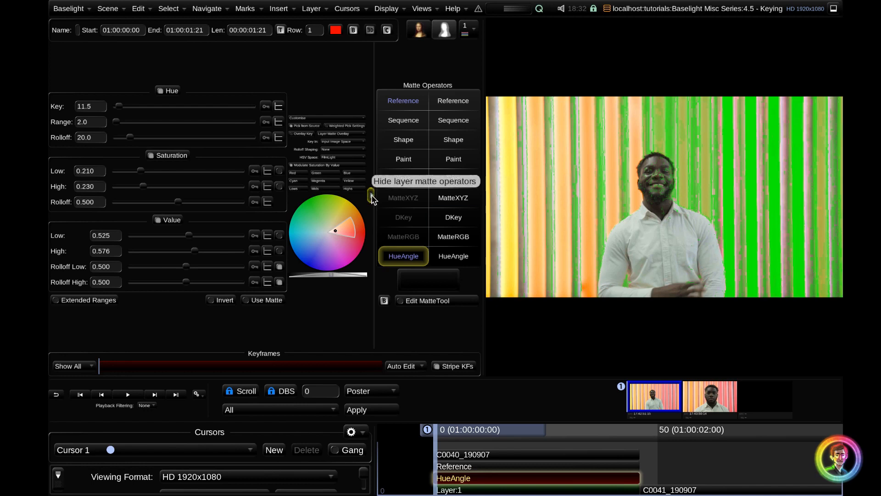
Hide the layer matte operators and extend the HueAngle key to more of the background, including the yellow-orange stripes
left_click(372, 197)
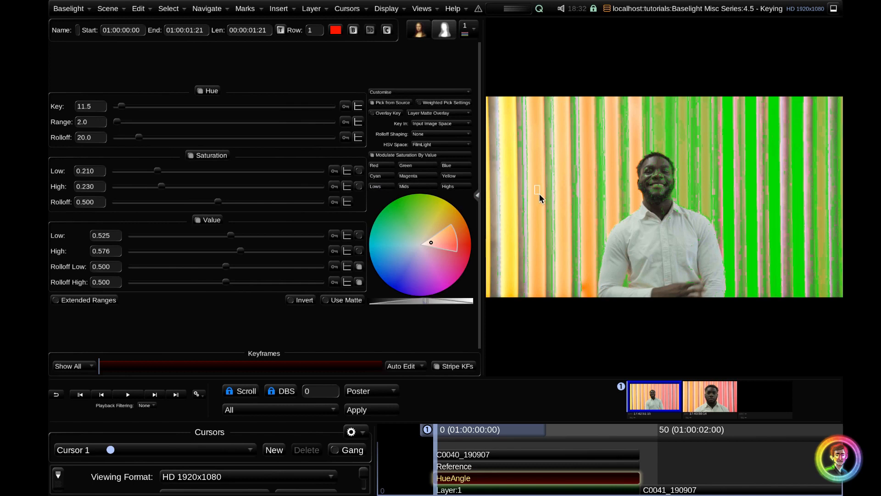
left_click_drag(539, 194, 550, 265)
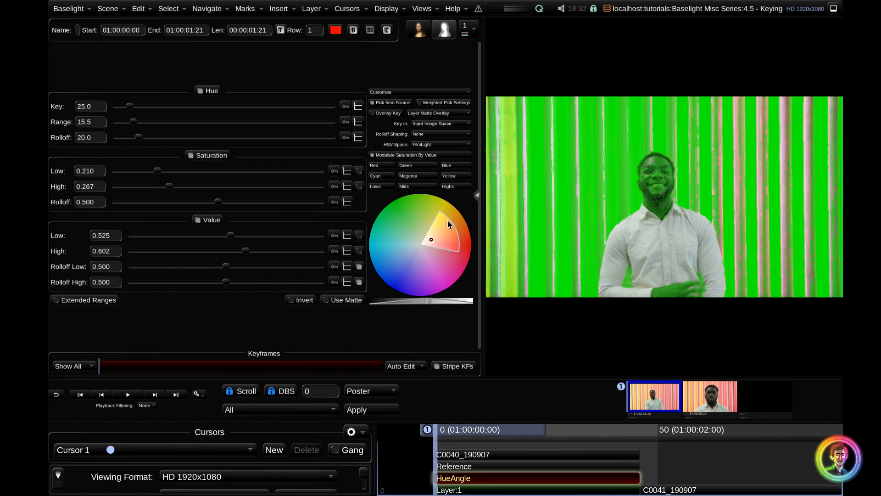
left_click(487, 214, "shift")
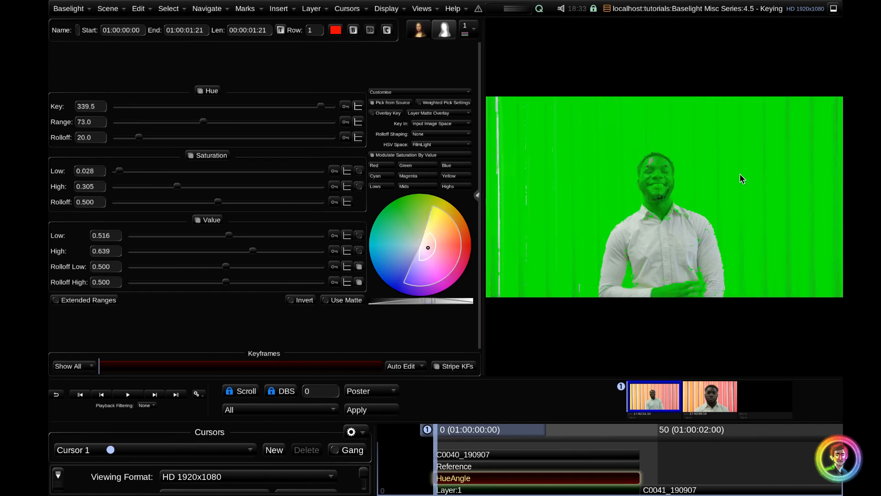
Shift the key to hue 91.0 with saturation 0.227 to 0.571, and widen the value range to 0.301 to 0.714
mouse_move(321, 106)
left_mouse_down()
mouse_move(288, 108)
mouse_move(328, 108)
mouse_move(236, 109)
mouse_move(305, 107)
left_mouse_up()
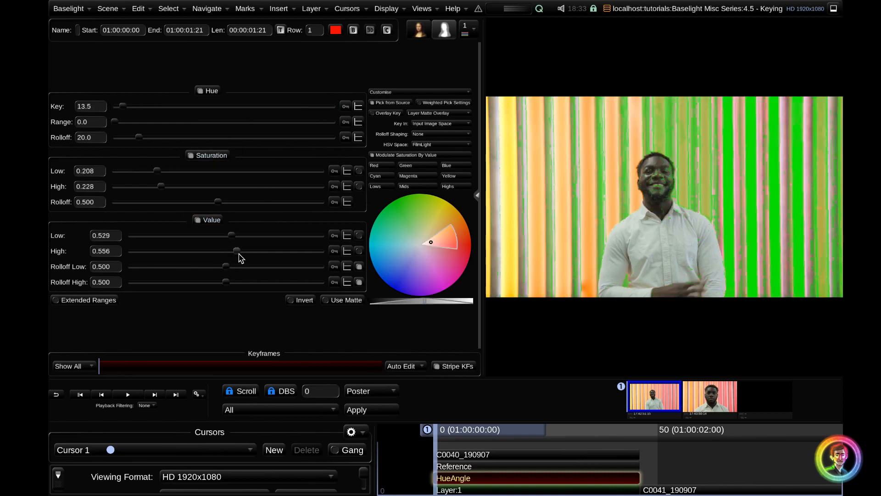
left_click_drag(431, 241, 419, 224)
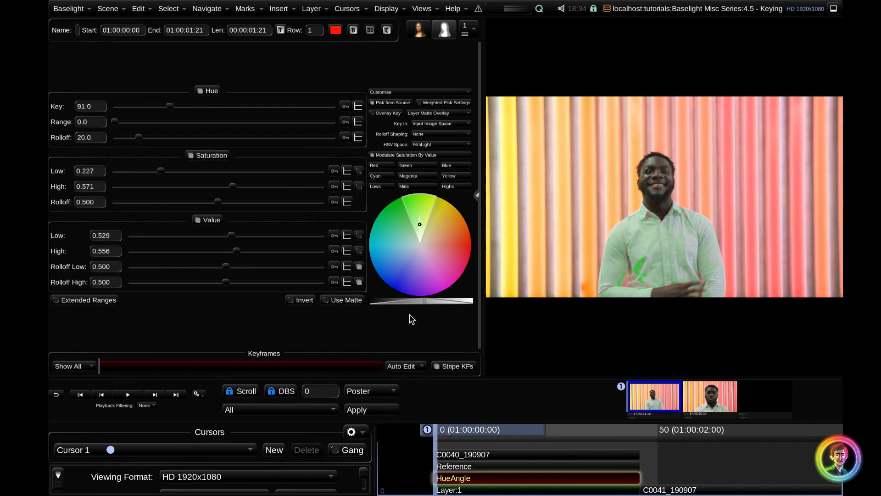
mouse_move(426, 306)
left_mouse_down()
mouse_move(396, 302)
mouse_move(444, 305)
left_mouse_up()
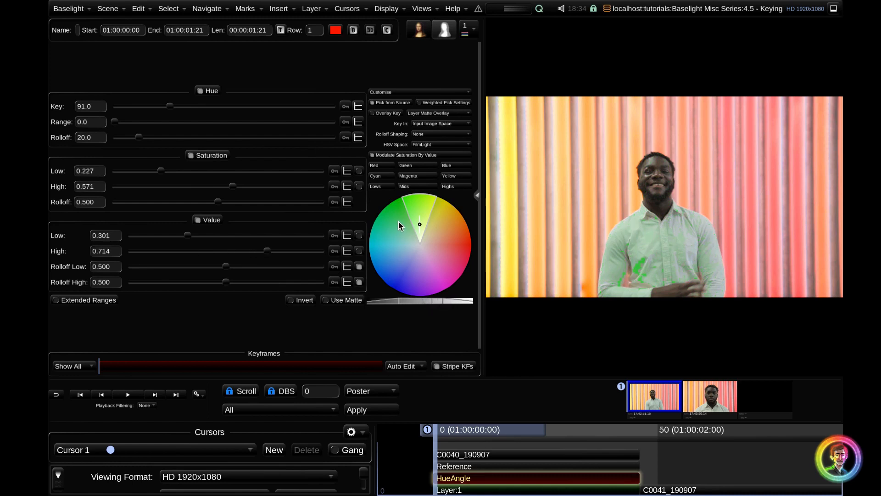
Try the Red, Green, Yellow, Lows, Mids and Highs key presets one after another
left_click(387, 170)
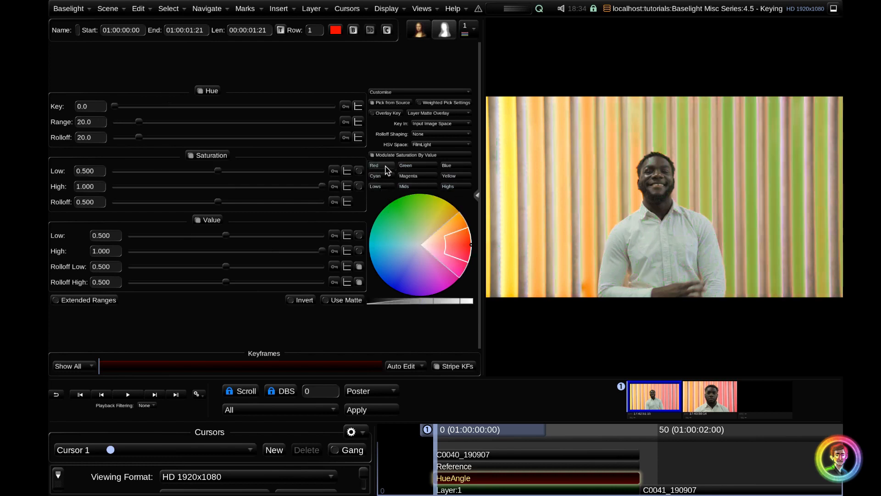
left_click(420, 168)
left_click(451, 177)
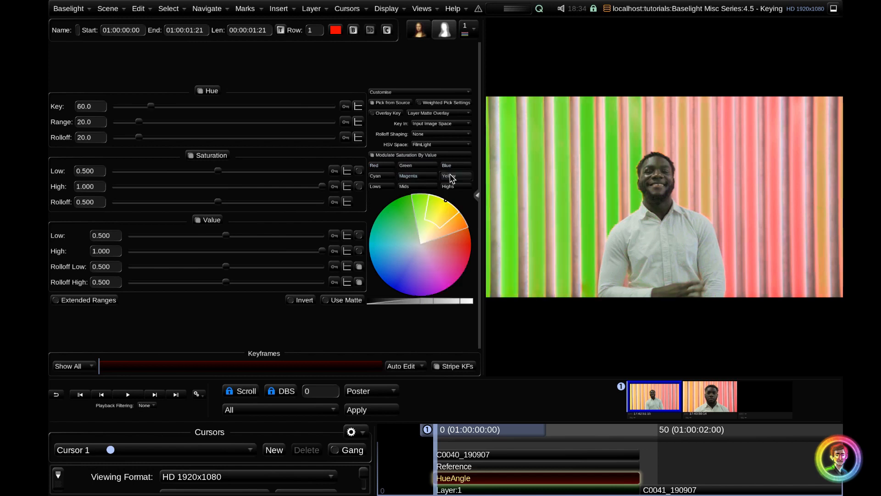
left_click(389, 187)
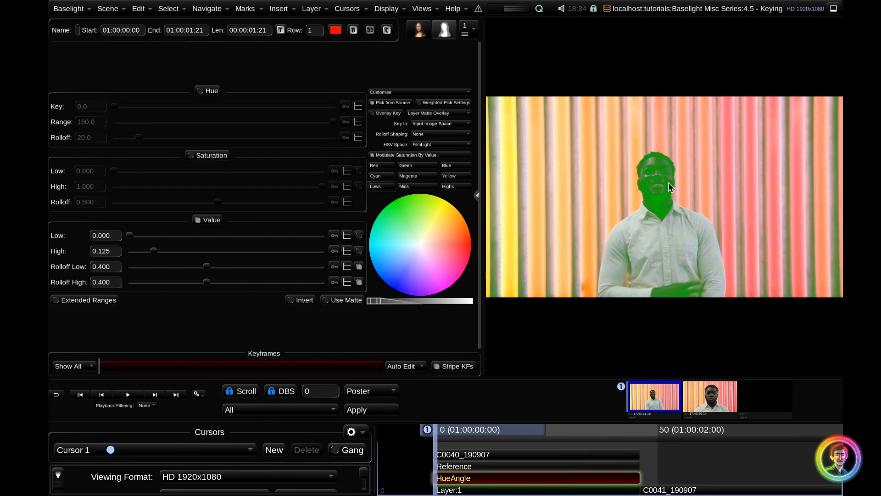
left_click(419, 187)
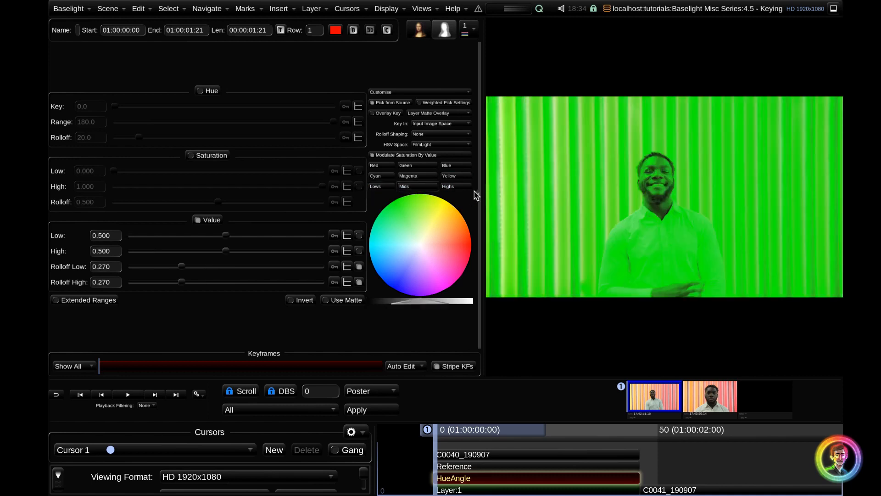
left_click(469, 187)
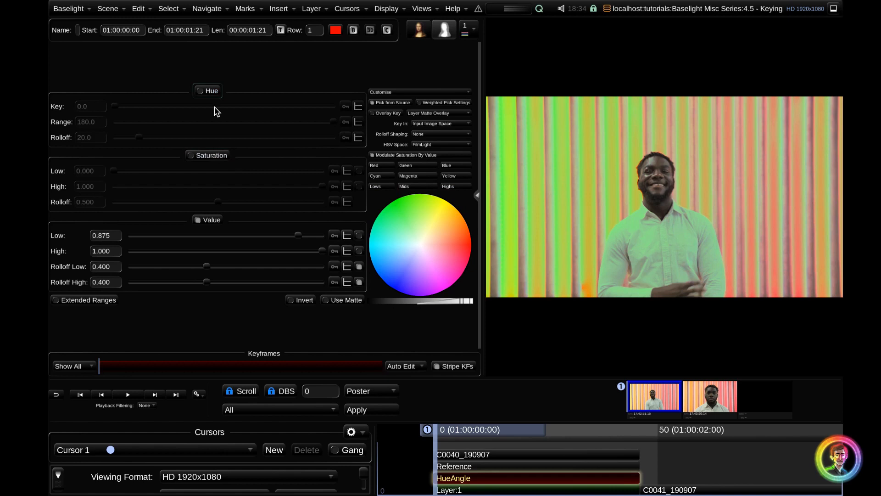
Disable the Value qualifier and isolate the key to Saturation, and then to Hue alone
left_click(218, 221)
left_click(212, 157)
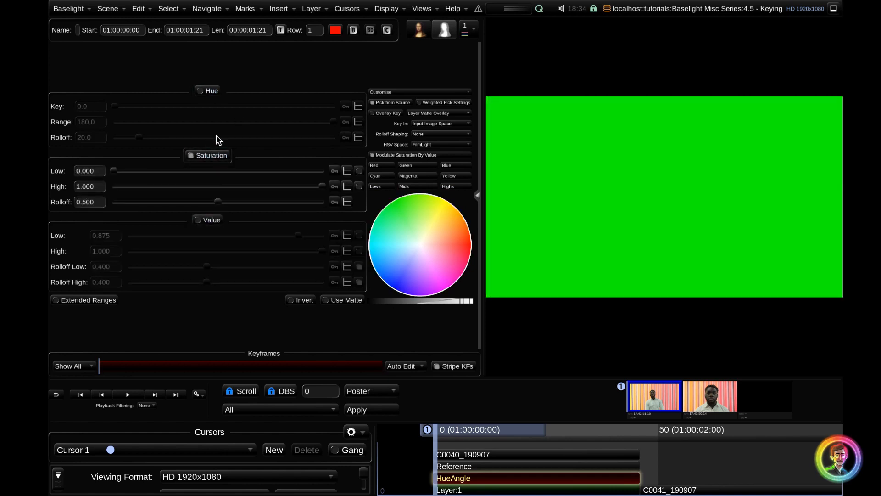
left_click(208, 91)
left_click(215, 156)
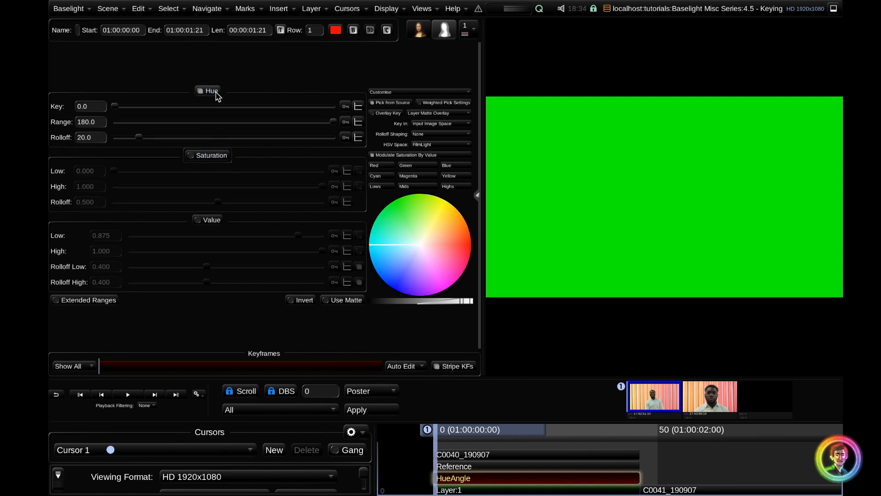
Key on Value alone with its Low at 0.459, and then re-enable the Hue and Saturation qualifiers
left_click(213, 219)
left_click(210, 90)
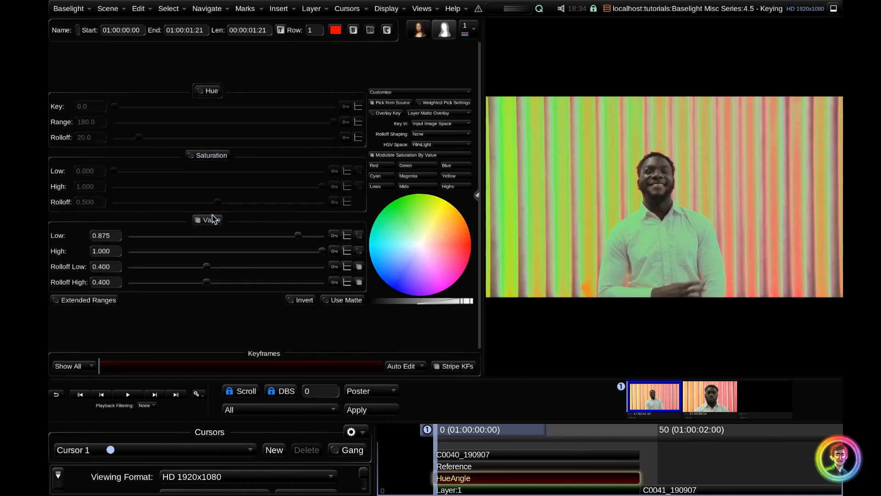
left_click_drag(296, 236, 213, 240)
left_click(213, 154)
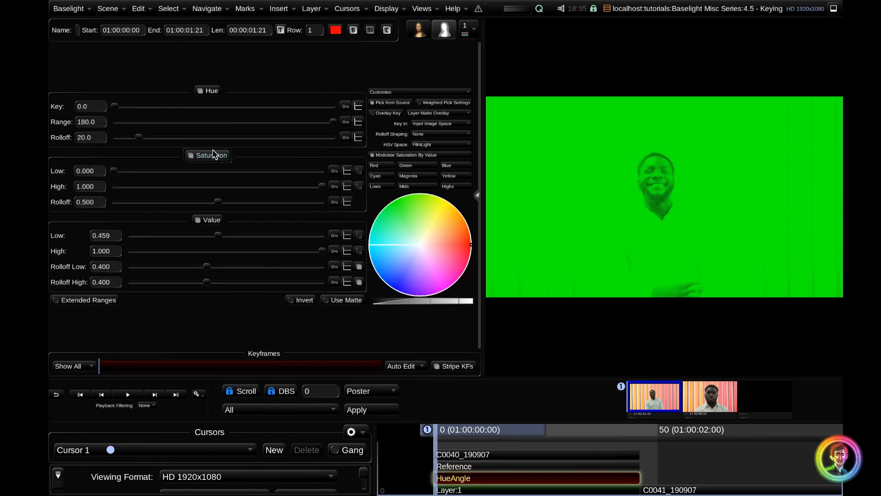
Sample the background stripes for the key, and then replace the selection with samples of the man's white shirt
left_click_drag(773, 207, 778, 217)
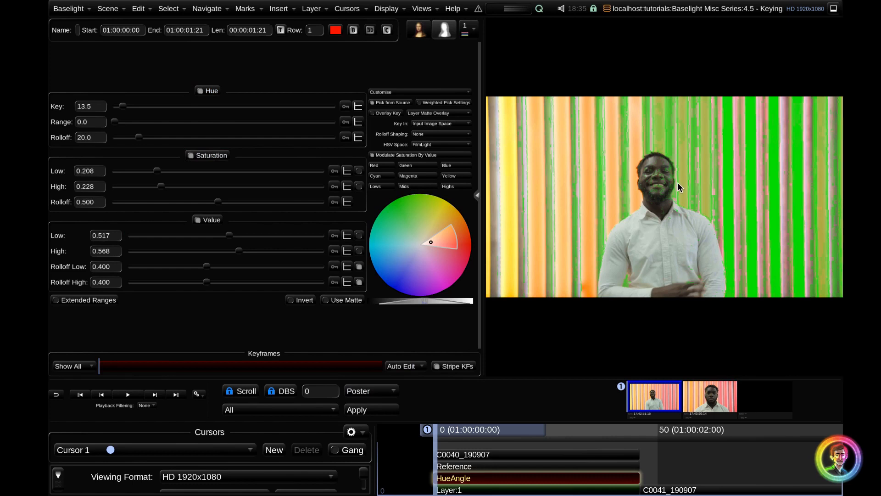
left_click_drag(668, 254, 669, 254)
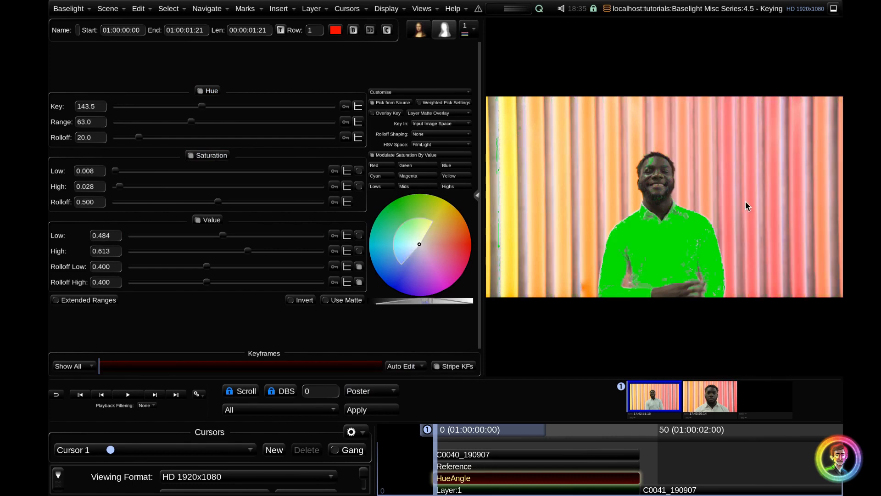
Add the pink background stripes to the shirt key, undo the addition, and redo it
left_click(775, 207)
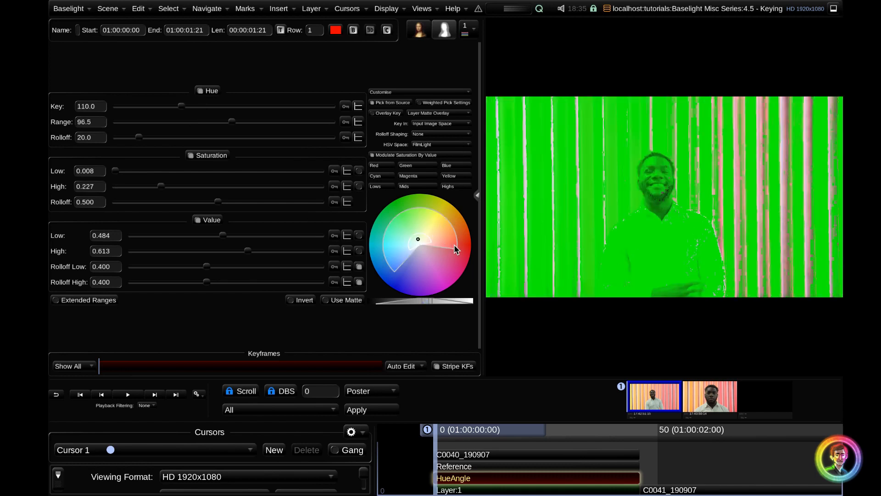
key("ctrl+z")
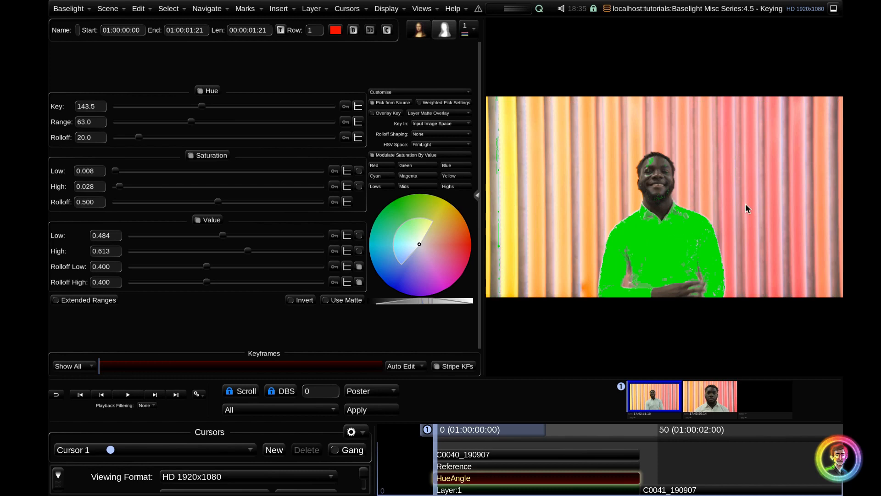
key("ctrl+shift+z")
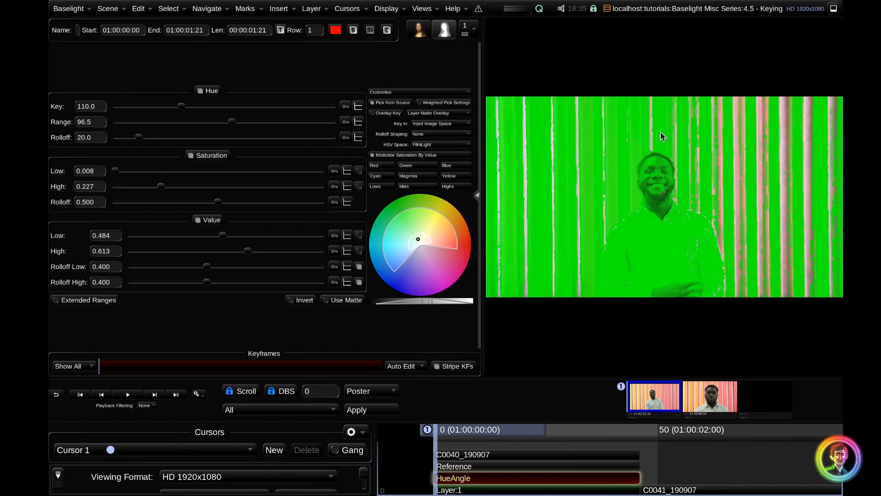
Add a Base Grade layer to shot C0041_190907 and give it a DKey inside matte
left_click(651, 468)
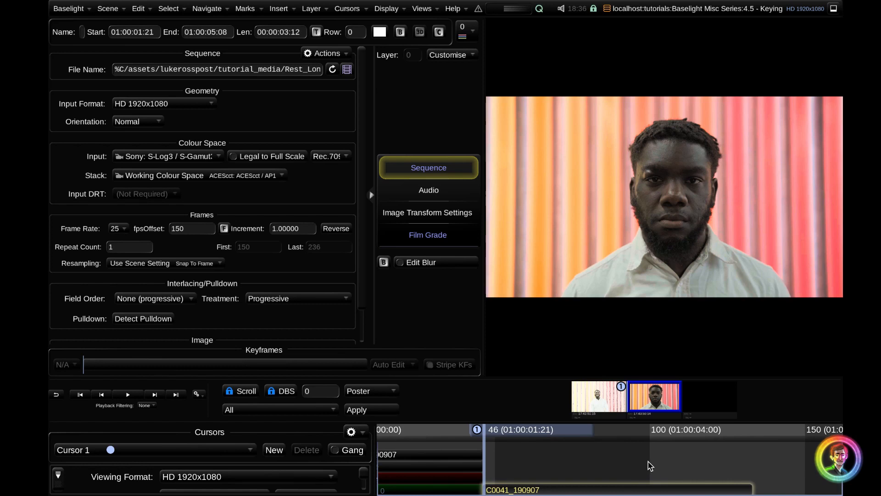
key("p")
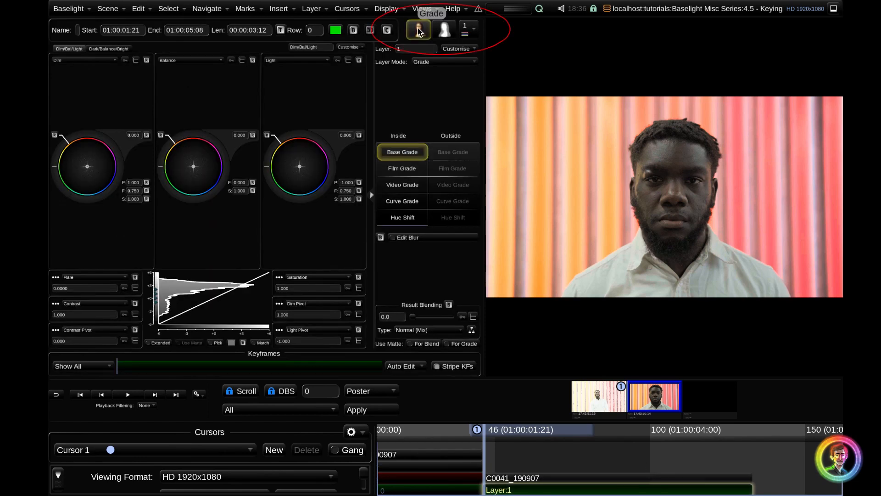
left_click(444, 29)
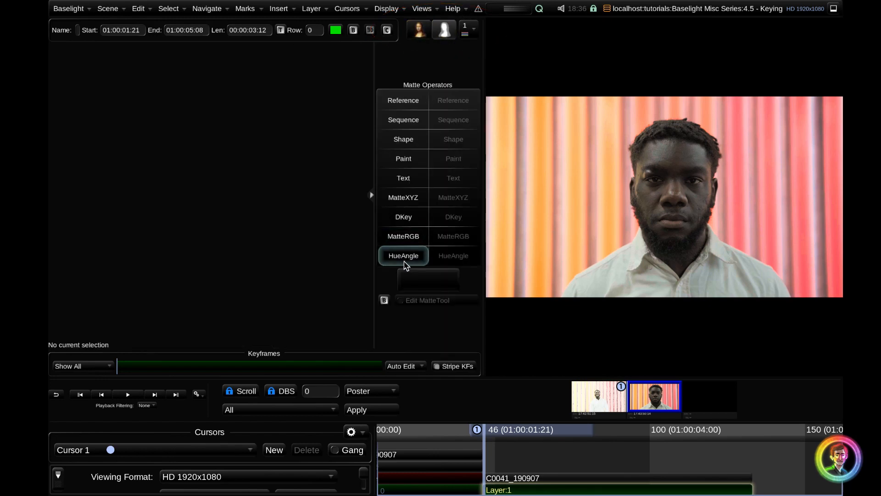
left_click(416, 221)
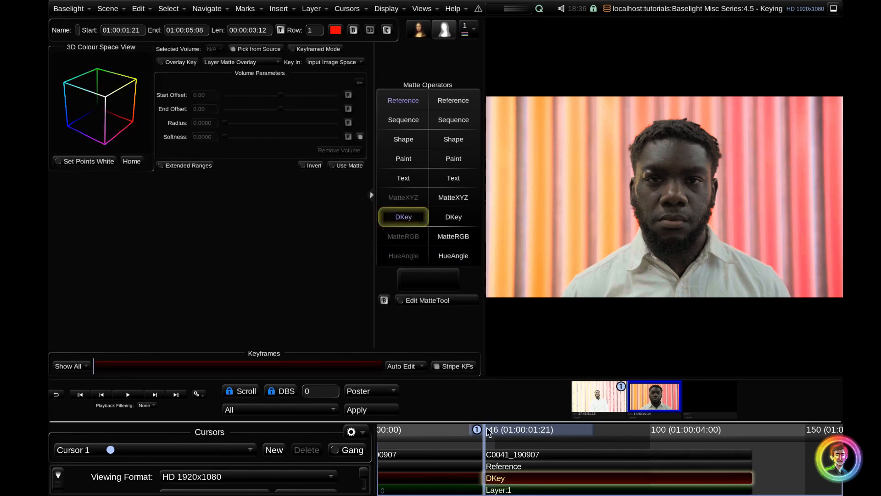
Check the source options of the Reference strip, leaving it on Layer 0 (Raw Image) Output
left_click(515, 467)
left_click(144, 49)
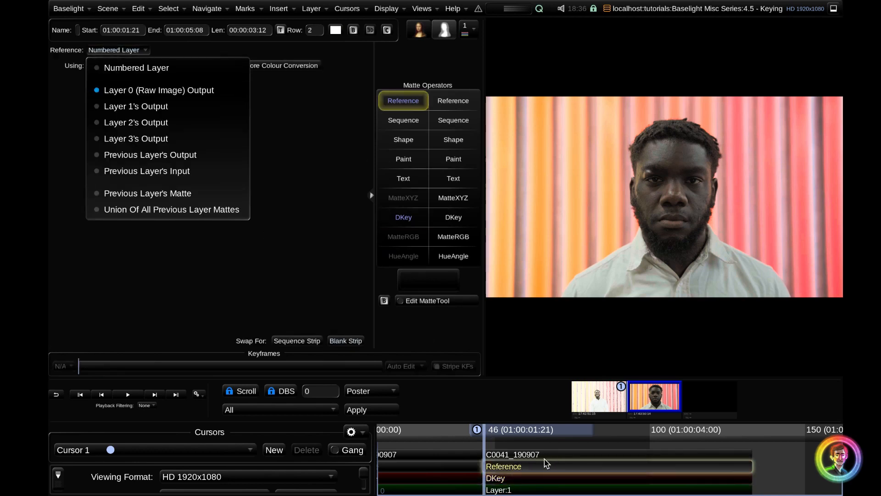
left_click(222, 274)
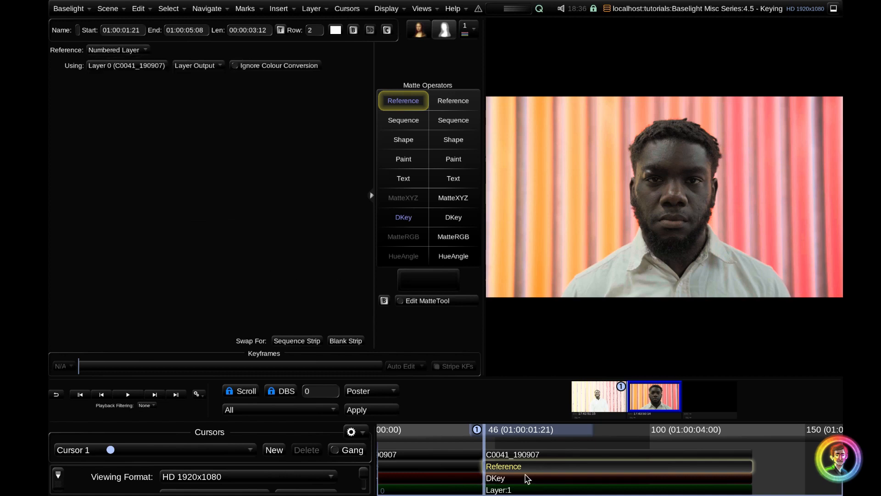
Hide the matte operators beside the DKey settings, and sample a pink background stripe beside the man's head for the key
left_click(526, 478)
left_click(372, 195)
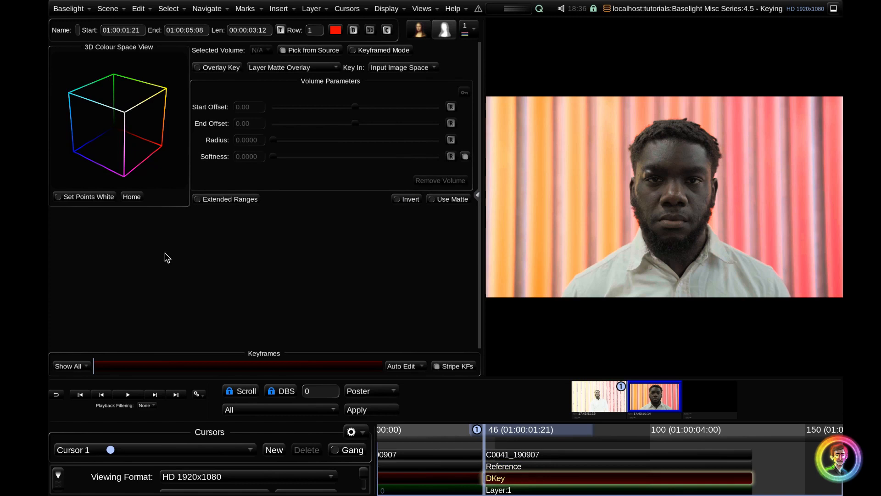
left_click(737, 200)
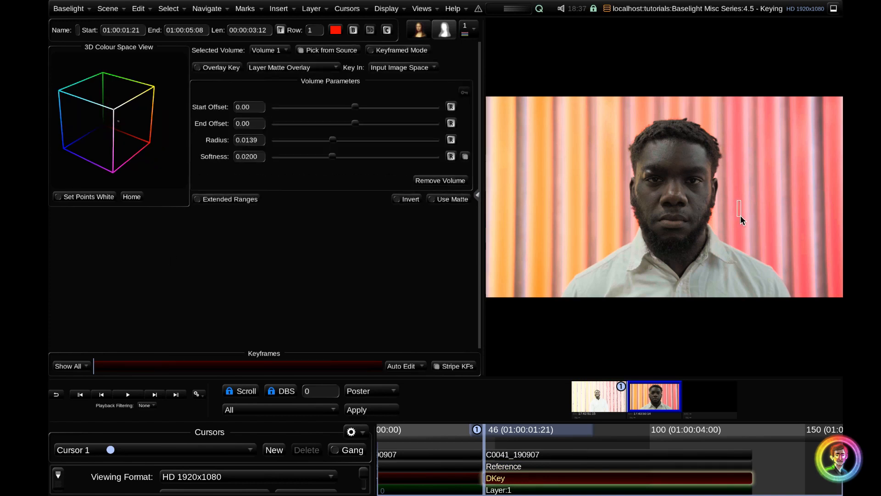
Examine the sampled volume up close in the 3D Colour Space View, and then restore the home view
mouse_move(115, 132)
left_mouse_down()
mouse_move(147, 125)
mouse_move(123, 93)
mouse_move(113, 133)
mouse_move(150, 157)
mouse_move(120, 124)
mouse_move(114, 161)
mouse_move(132, 142)
mouse_move(114, 149)
mouse_move(108, 135)
mouse_move(163, 163)
mouse_move(171, 139)
mouse_move(159, 127)
mouse_move(114, 138)
left_mouse_up()
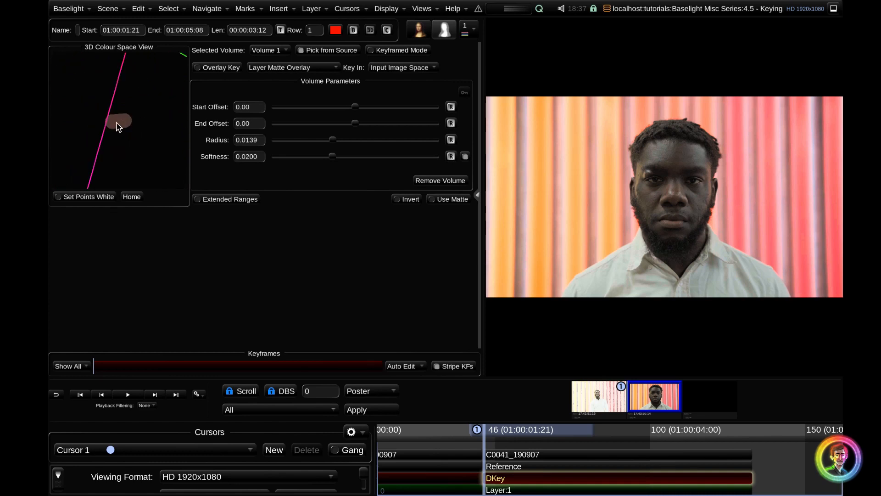
scroll(161, 146, "up", 4)
left_click_drag(118, 115, 130, 129)
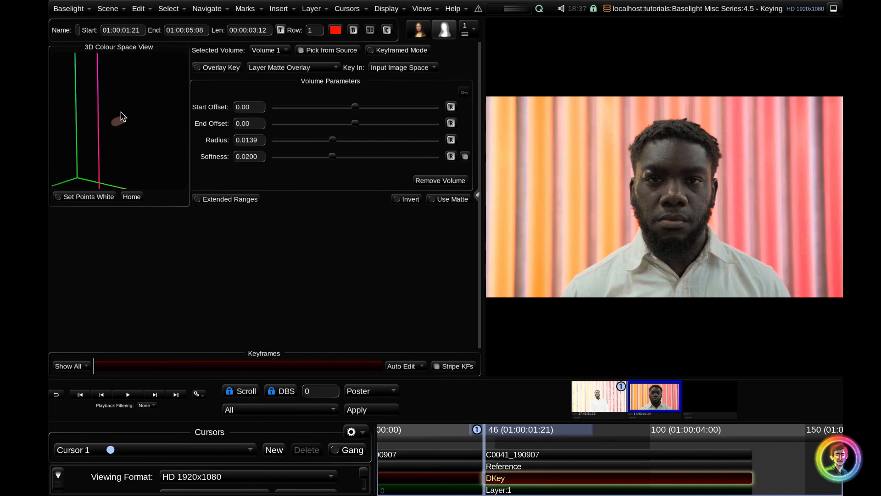
left_click(131, 197)
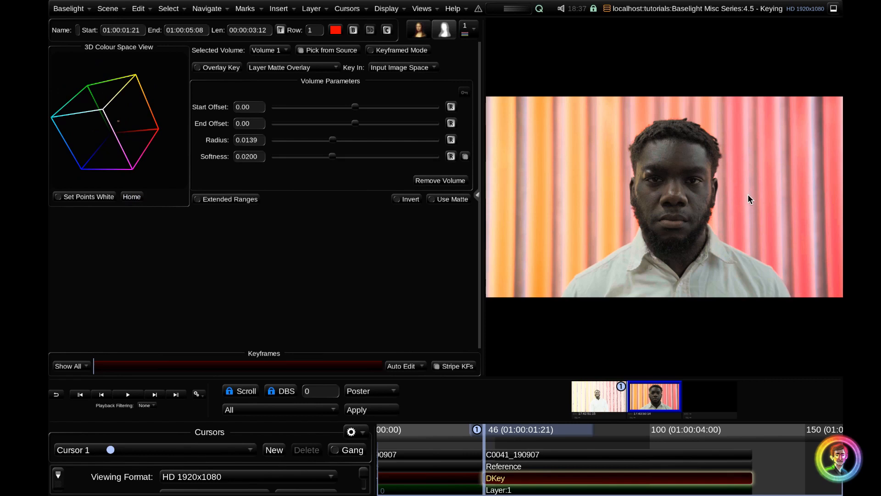
Show the matte overlay and add three more samples of the pink background stripes to the DKey
key("m")
left_click(801, 139, "shift")
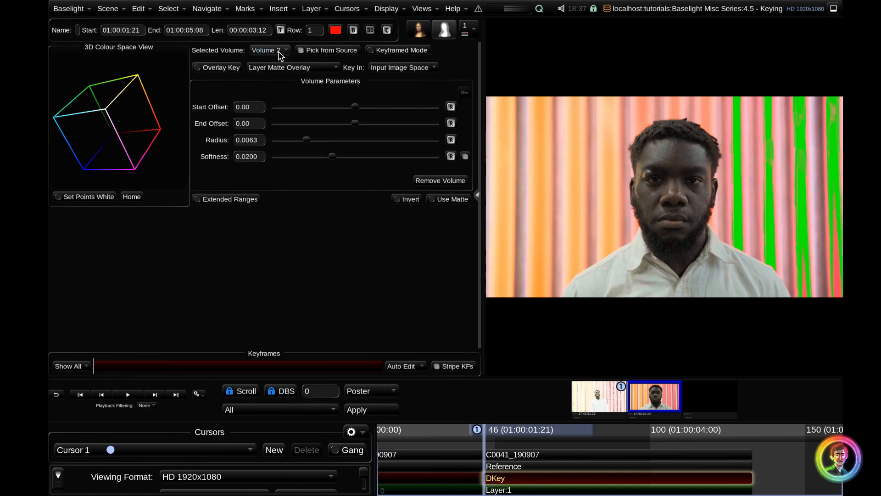
left_click(838, 279, "shift")
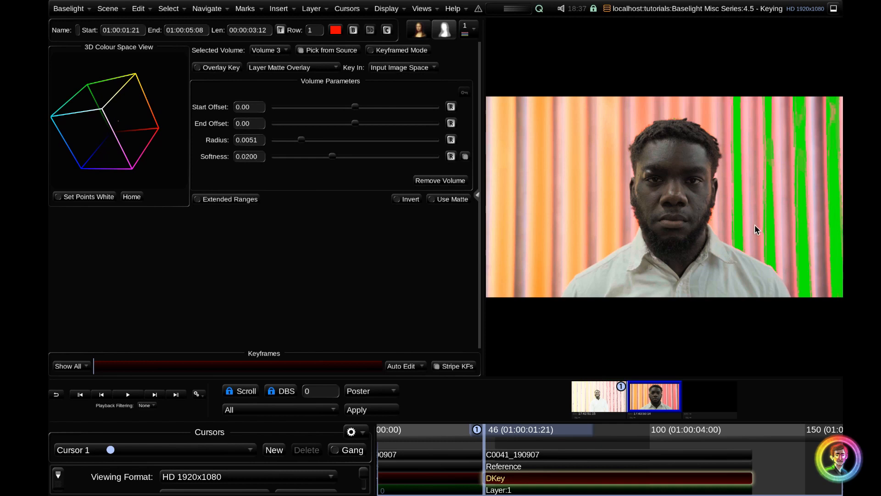
left_click(734, 211, "shift")
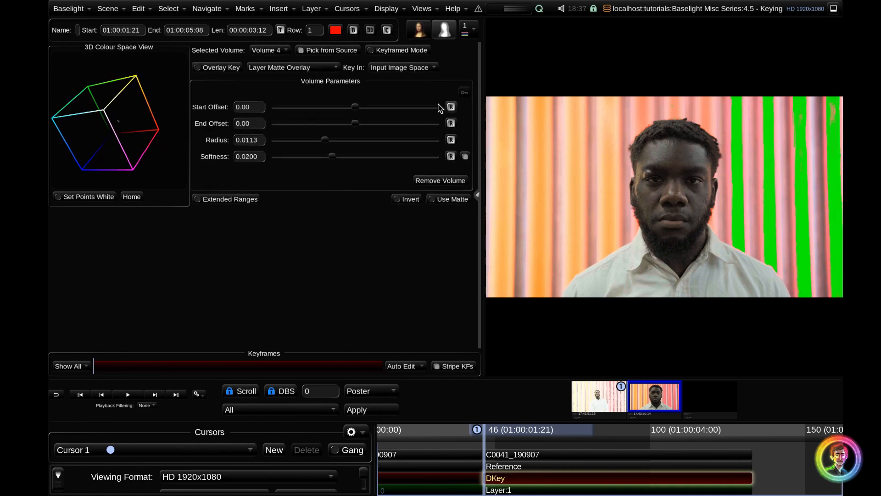
Review the settings of individual DKey volumes, including Volume 3 and Volume 2, ending on Volume 4
left_click(271, 51)
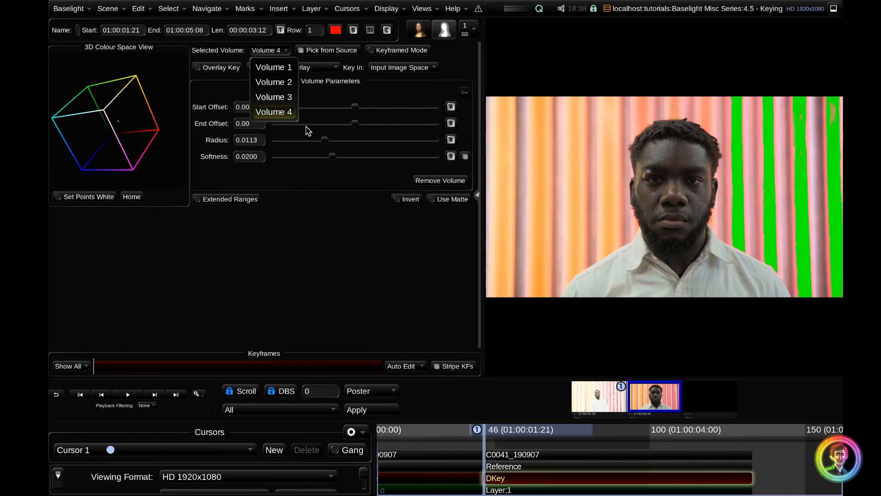
left_click(283, 98)
left_click(274, 54)
left_click(278, 82)
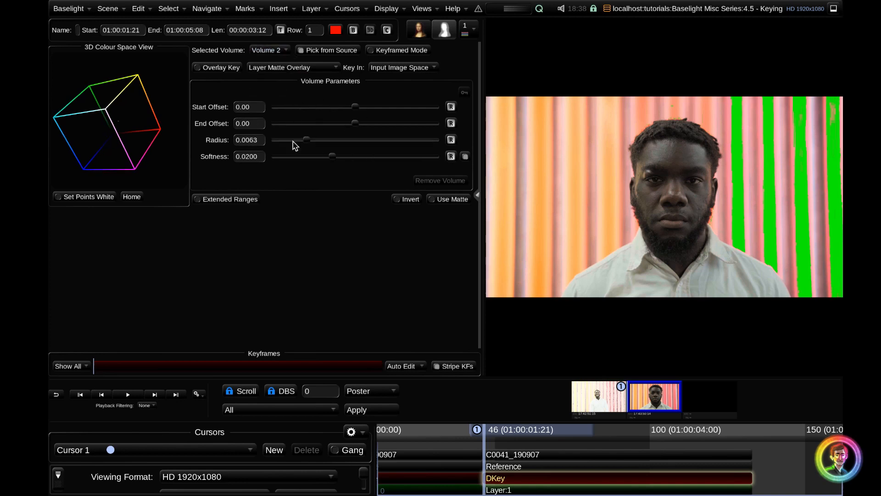
left_click(269, 50)
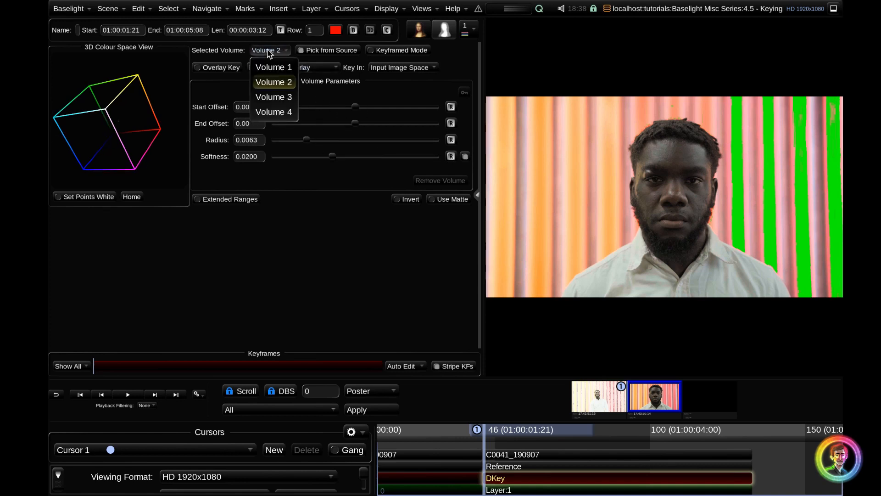
left_click(280, 112)
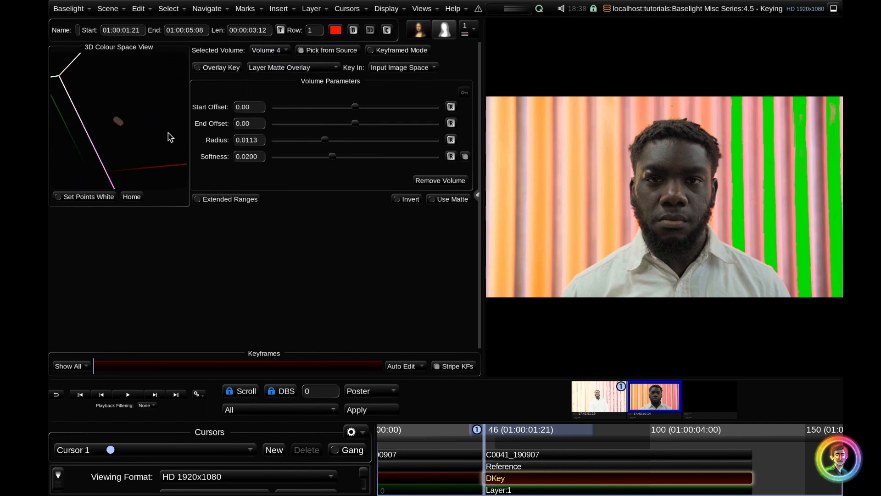
Set Volume 4's Start Offset to -0.08, End Offset to 0.36, Radius to 0.0483 and Softness to 0.0535
left_click_drag(362, 114, 339, 113)
left_click_drag(356, 132, 385, 132)
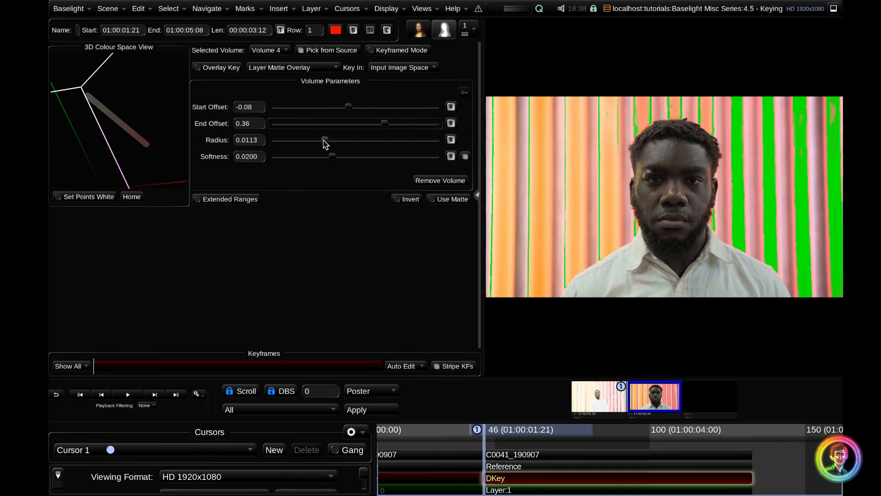
left_click_drag(326, 142, 394, 142)
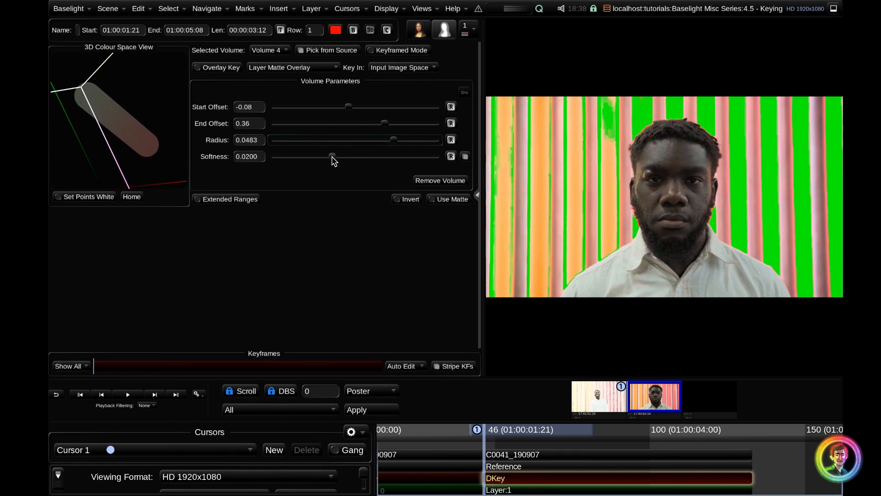
left_click_drag(337, 161, 374, 156)
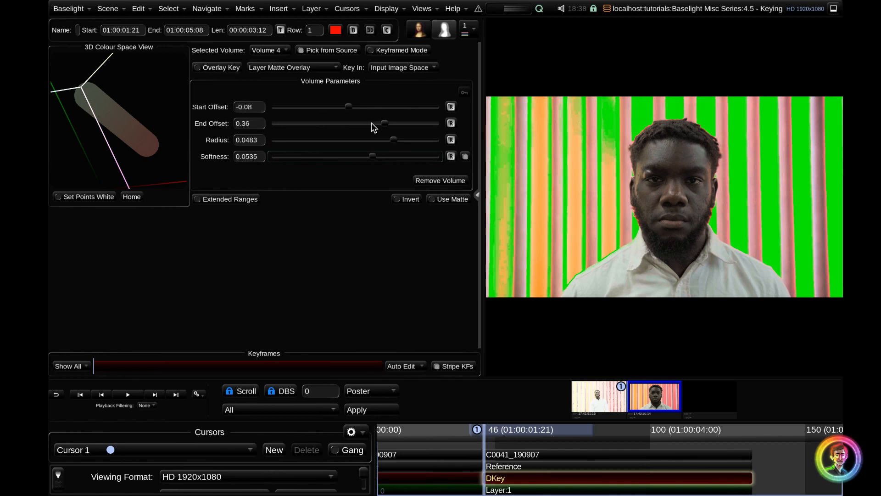
Add a sample of the orange background stripe to the DKey as another volume
left_click(277, 50)
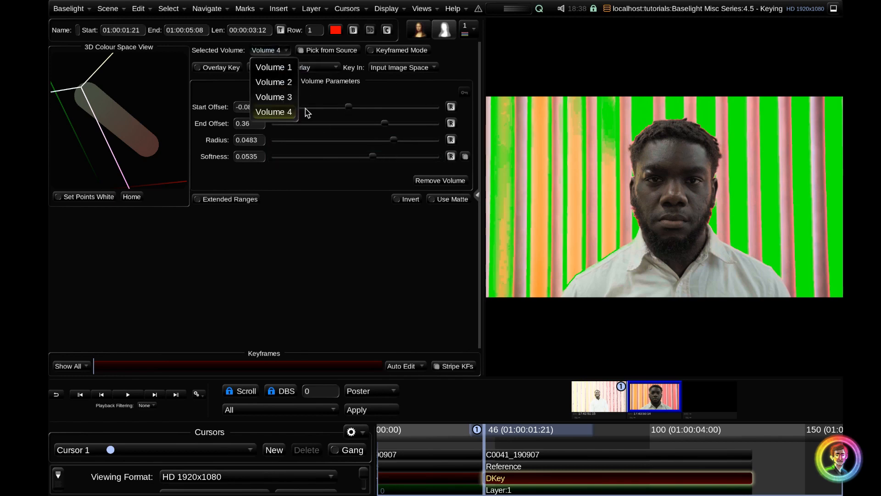
left_click(282, 54)
left_click(275, 50)
left_click_drag(535, 186, 543, 197)
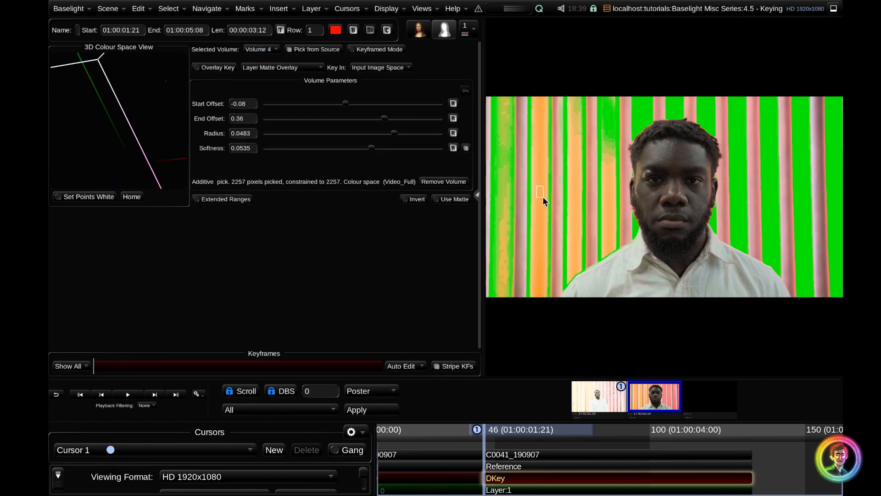
Remove all the sampled volumes from the DKey
left_click(442, 185)
left_click(442, 185)
left_click(442, 185)
left_click(441, 182)
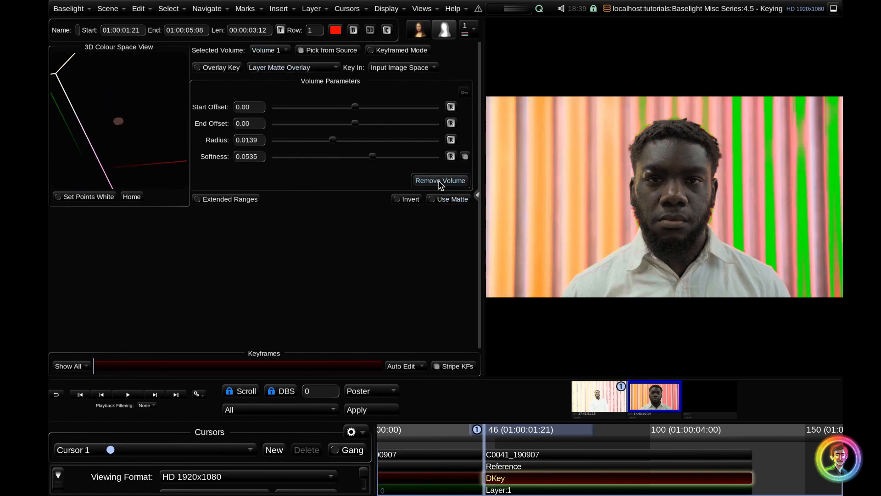
left_click(441, 183)
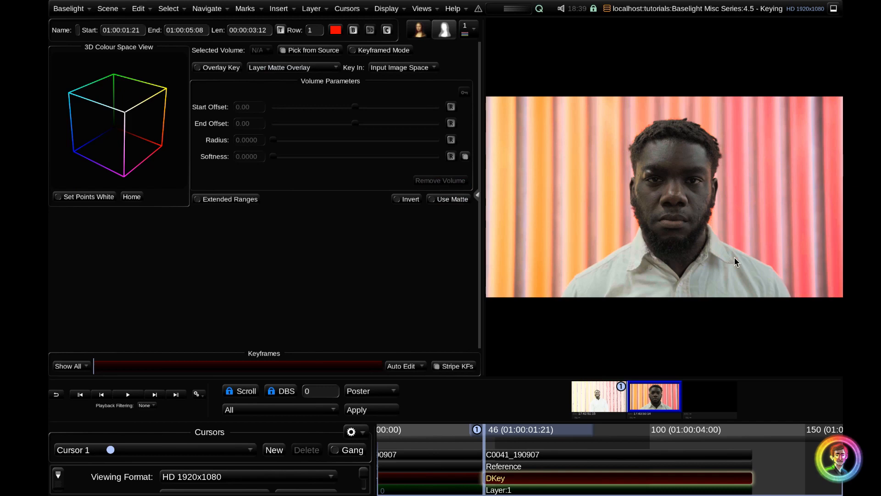
Sample both sides of the man's shirt for the DKey, and subtract the spill on the orange stripe's edge and his forehead
left_click_drag(710, 272, 746, 294)
mouse_move(621, 271)
left_mouse_down()
mouse_move(624, 278)
mouse_move(608, 286)
mouse_move(615, 284)
left_mouse_up()
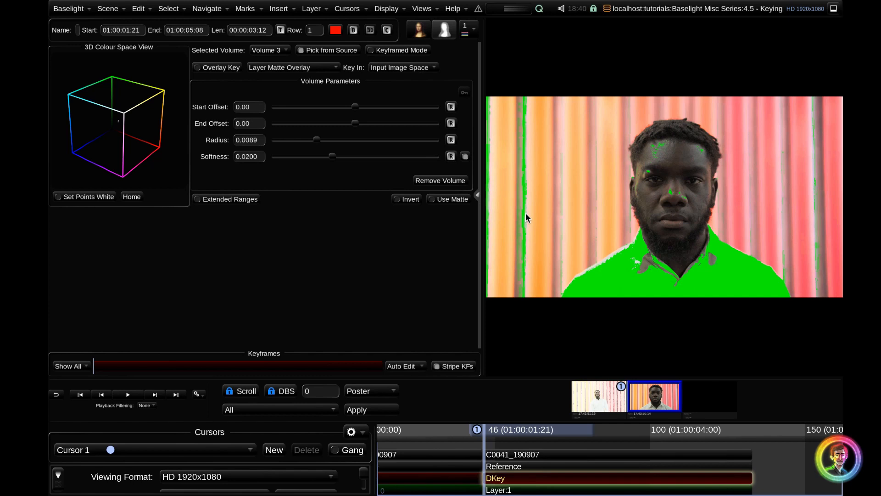
left_click_drag(530, 203, 517, 208)
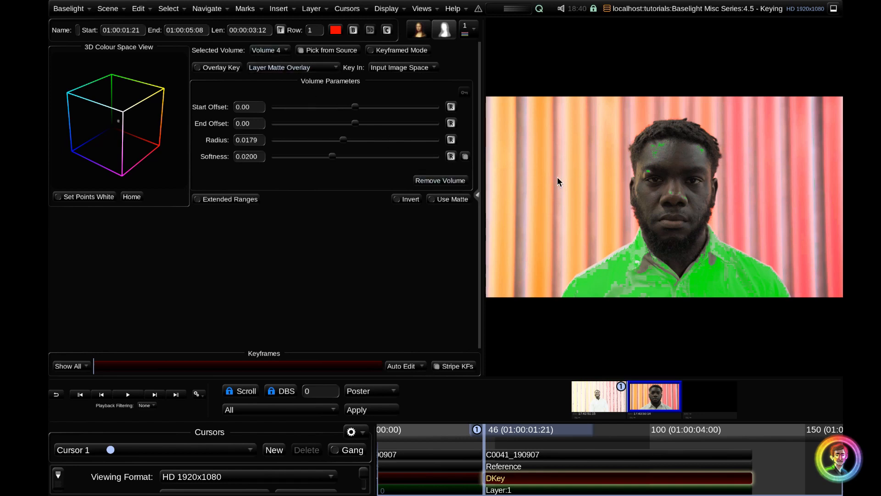
left_click_drag(650, 145, 662, 153)
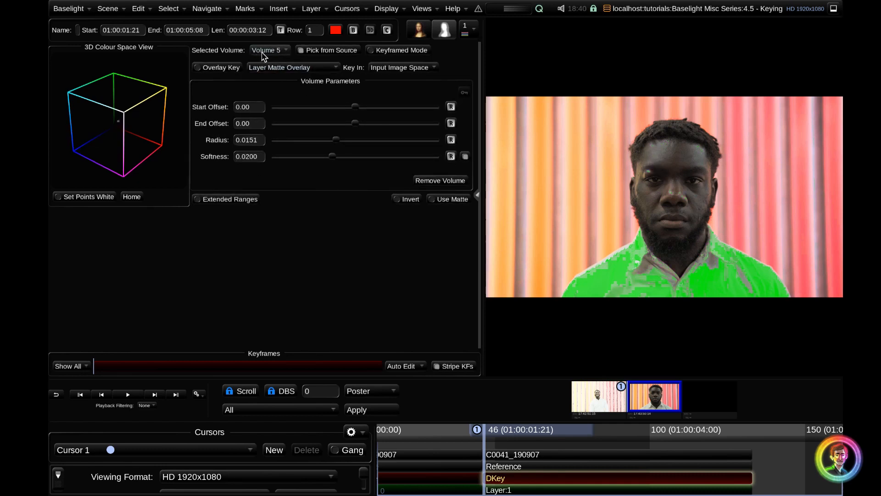
Add the shirt area near the collar to the DKey, and subtract the spill on the orange stripes and the face
left_click_drag(634, 269, 648, 274)
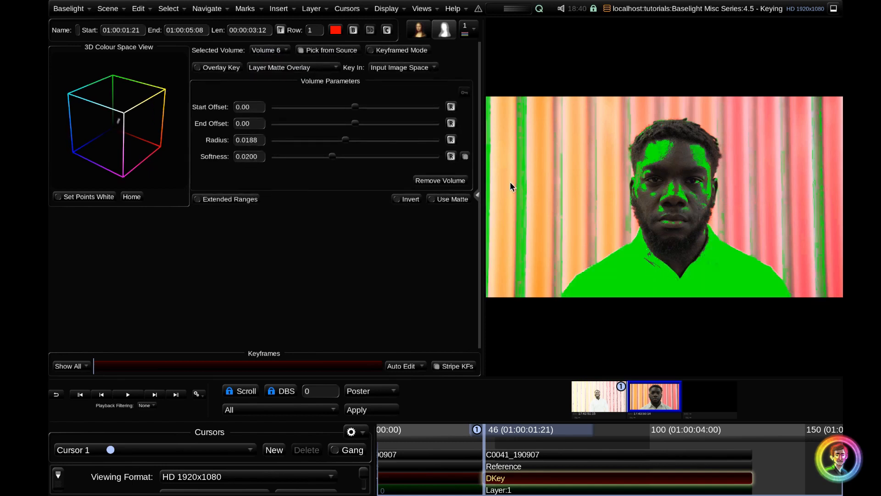
left_click_drag(532, 197, 532, 204)
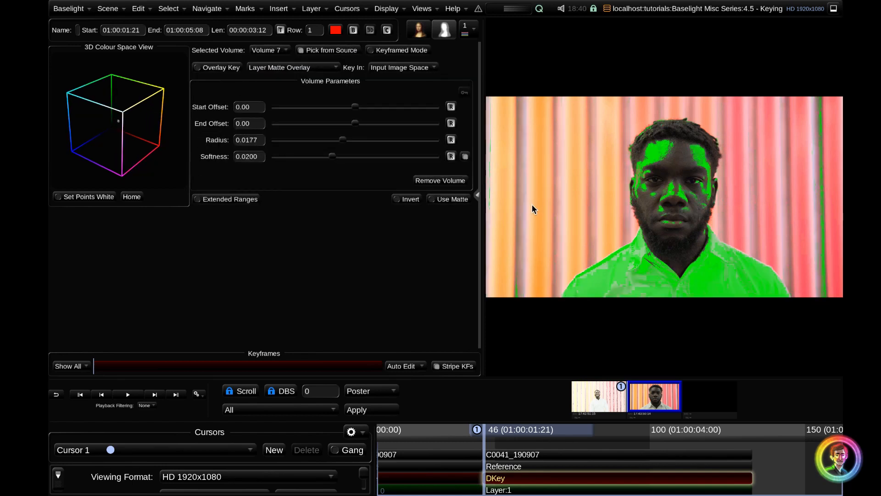
left_click(690, 262)
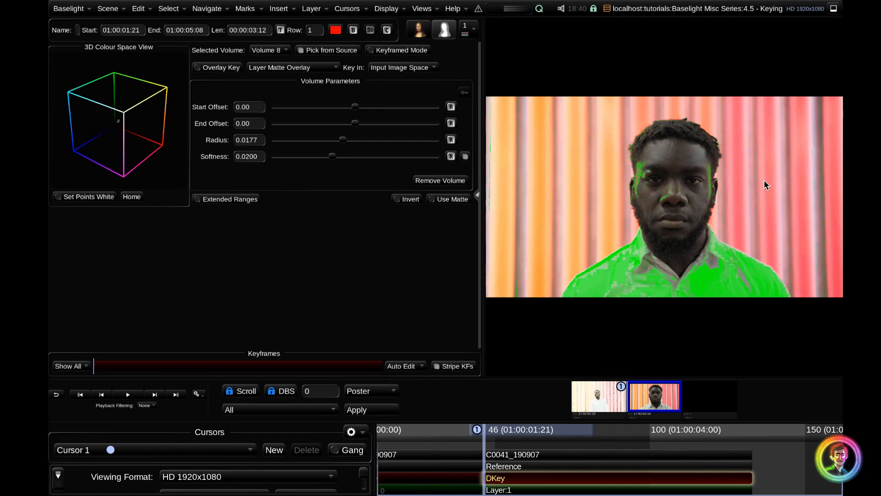
Add three samples of the pink background stripes to the shirt key
left_click_drag(764, 156, 773, 191)
left_click_drag(798, 248, 800, 258)
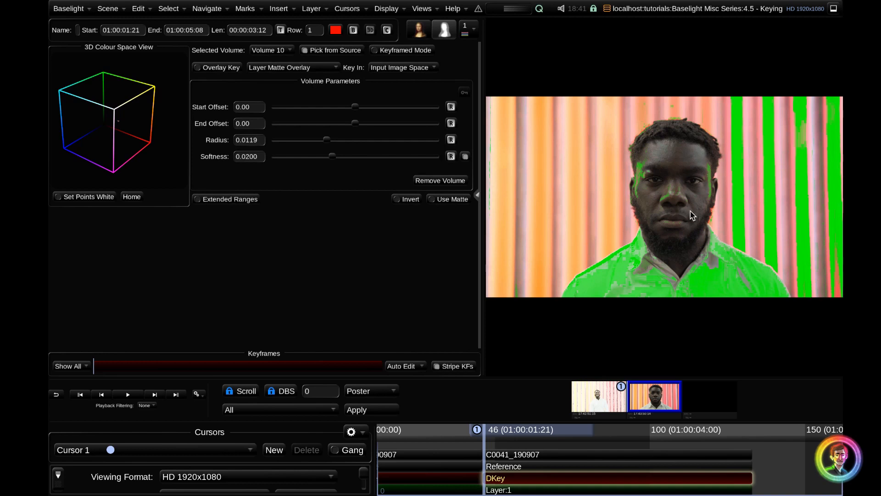
left_click(833, 281)
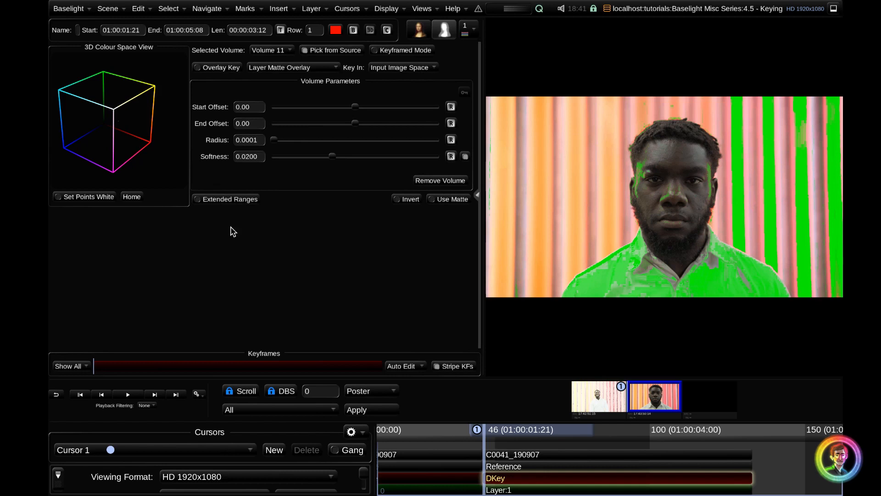
left_click(426, 480)
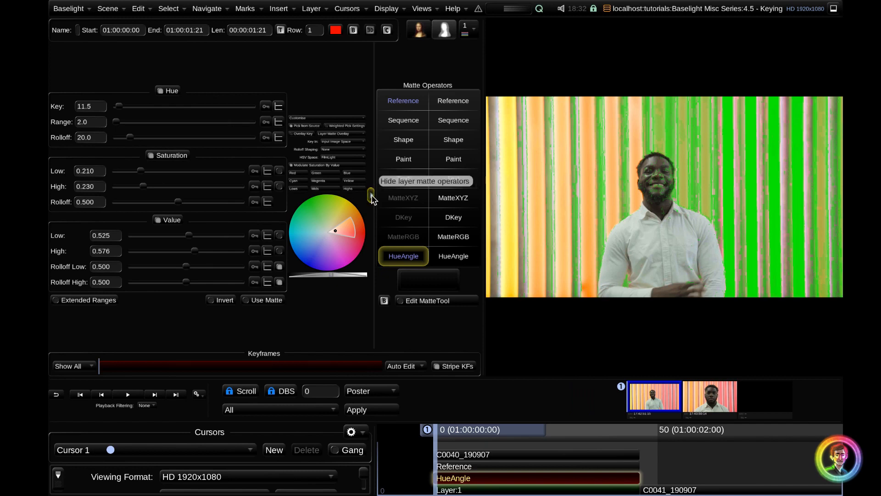
left_click(371, 197)
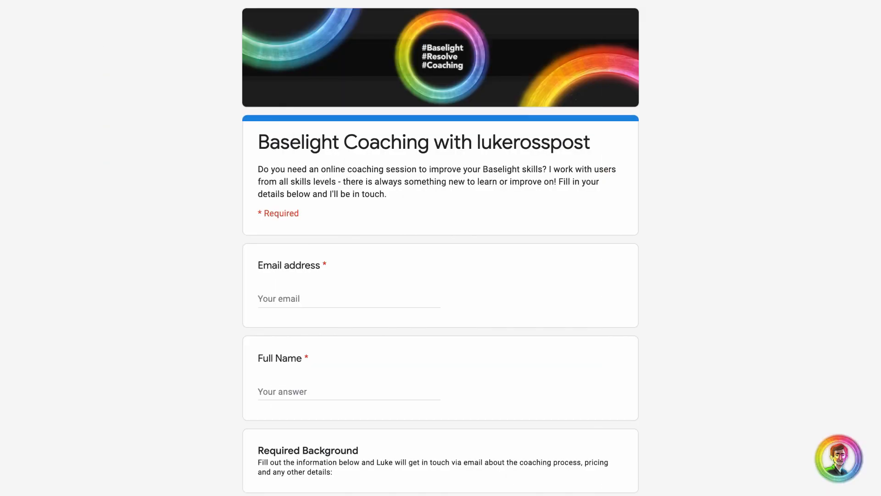
Look through the Baselight coaching request form in the browser, down to its requirements checklist and submission section
scroll(441, 248, "down", 3)
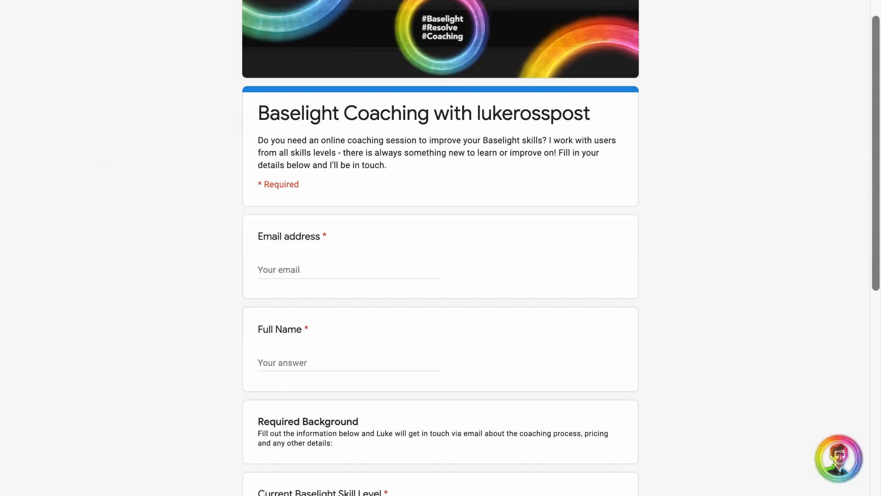
scroll(441, 248, "down", 4)
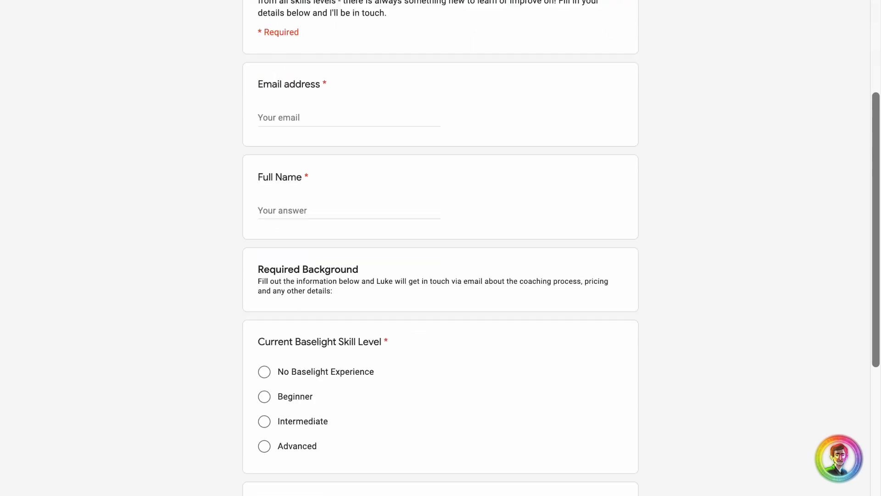
scroll(441, 247, "down", 4)
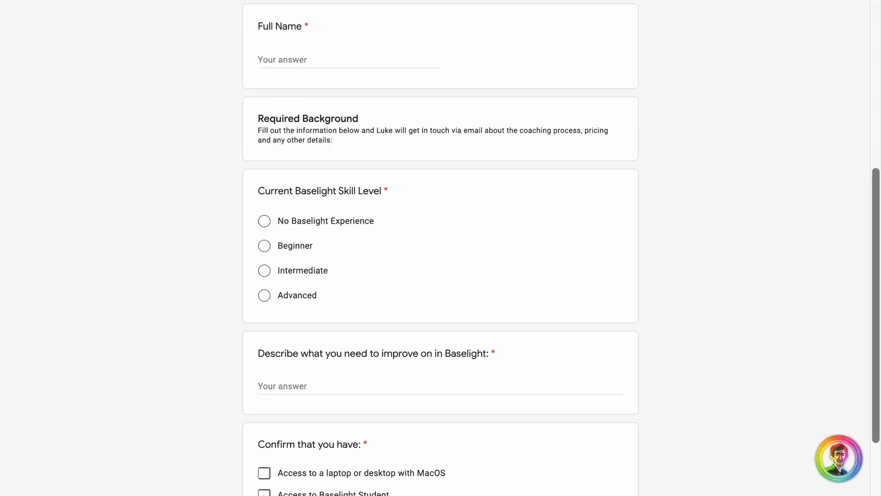
scroll(440, 248, "down", 2)
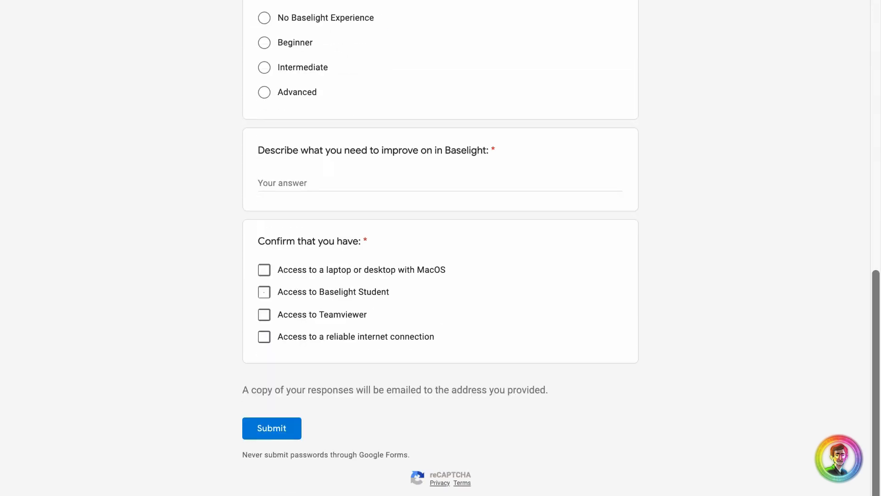